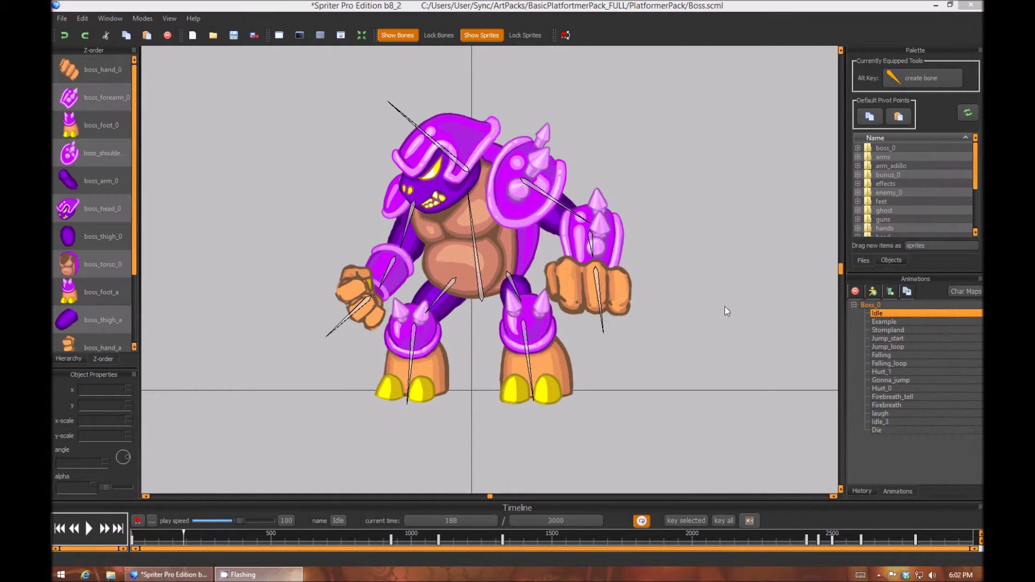
# Step: Scrub through the Idle animation's timeline to examine the boss's poses and return to time 0
pyautogui.moveTo(220, 540); pyautogui.dragTo(380, 552)
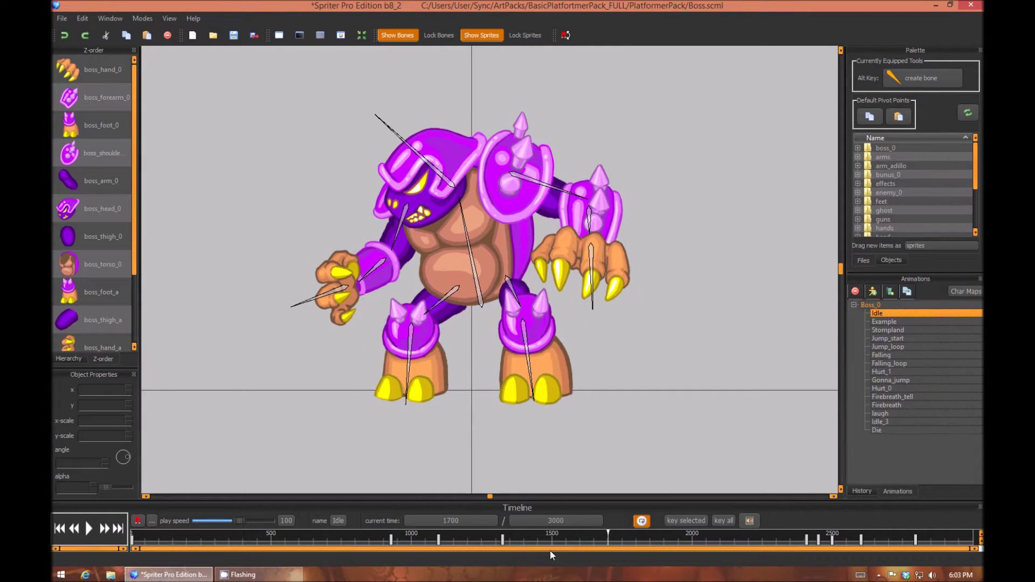
pyautogui.click(525, 538)
pyautogui.moveTo(468, 533)
pyautogui.mouseDown()
pyautogui.moveTo(691, 532)
pyautogui.moveTo(480, 536)
pyautogui.mouseUp()
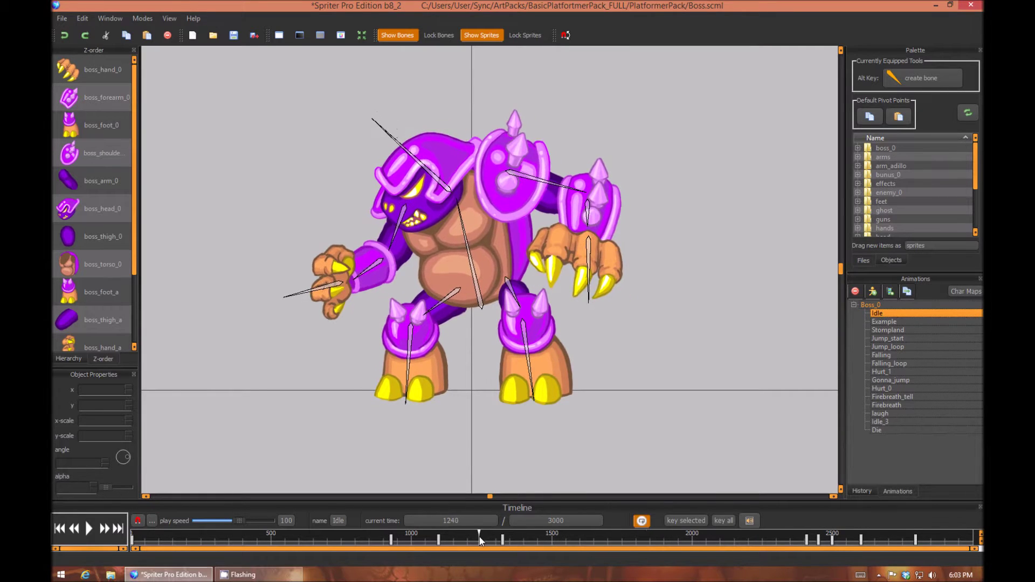
pyautogui.click(638, 542)
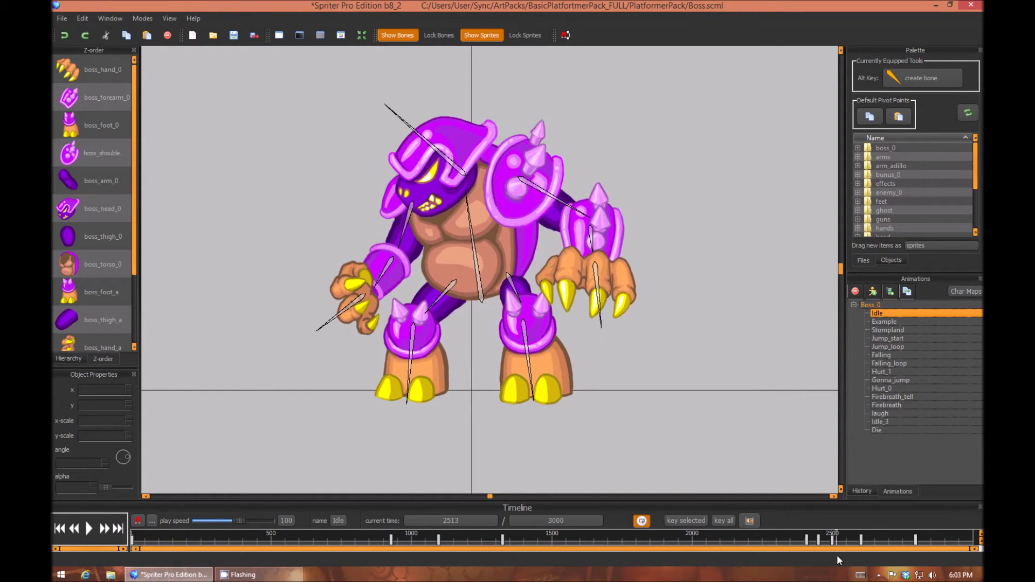
pyautogui.click(753, 549)
pyautogui.moveTo(753, 549); pyautogui.dragTo(90, 539)
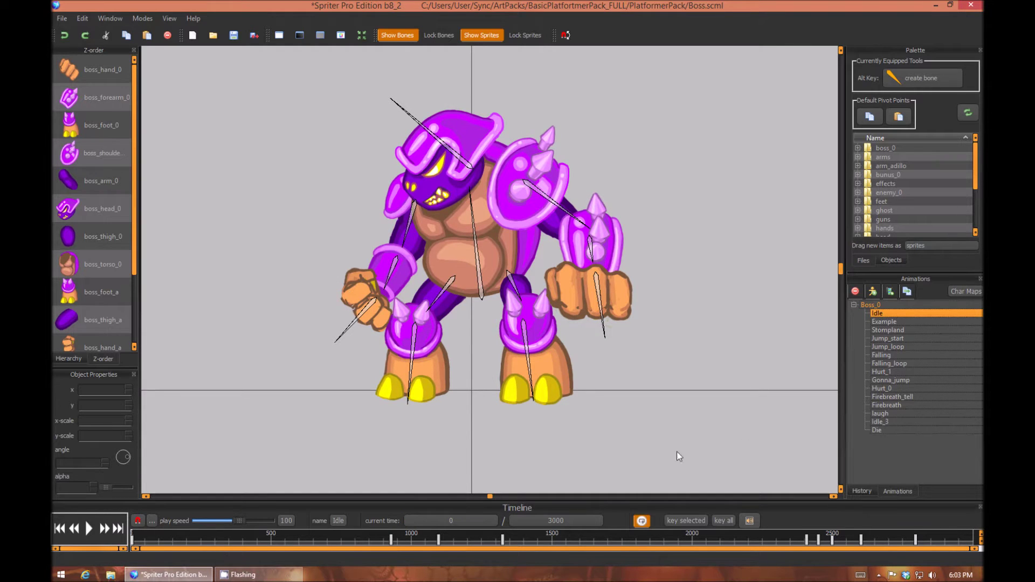
pyautogui.moveTo(233, 542); pyautogui.dragTo(75, 548)
# Step: Select all of the boss's bones and sprites at the start of Idle and check the contents of the Example animation
pyautogui.moveTo(701, 463); pyautogui.dragTo(261, 308)
pyautogui.hotkey('ctrl', 'a')
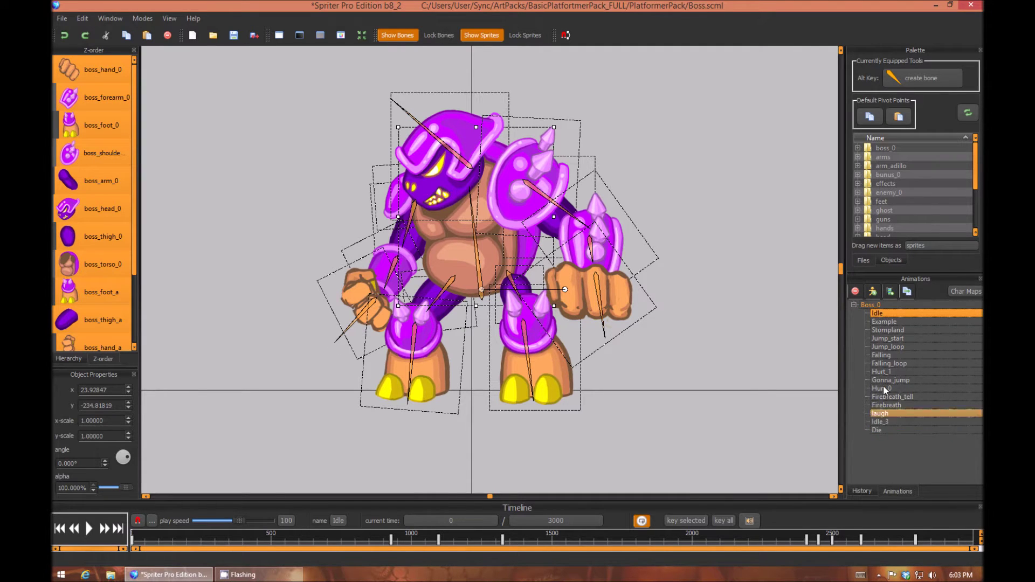
pyautogui.click(886, 322)
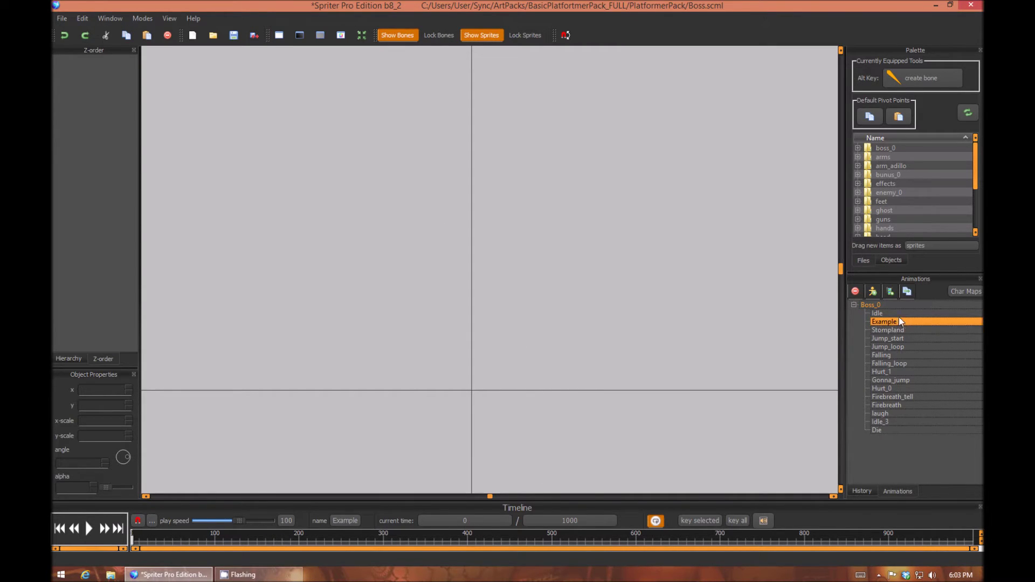
# Step: Copy the boss's full pose from the Idle animation at time 462 and paste it into Example at time 0
pyautogui.click(879, 314)
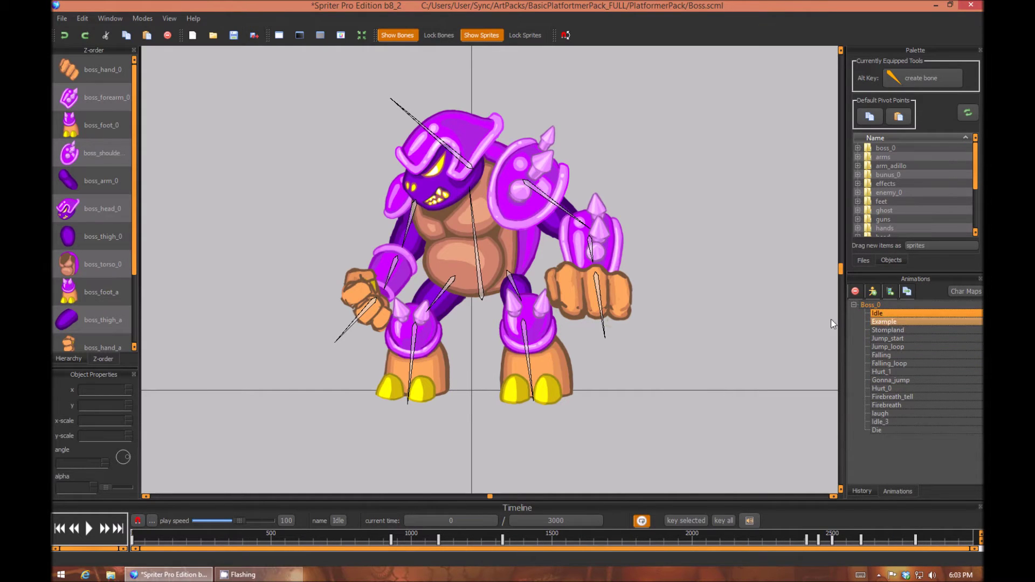
pyautogui.moveTo(178, 540); pyautogui.dragTo(261, 541)
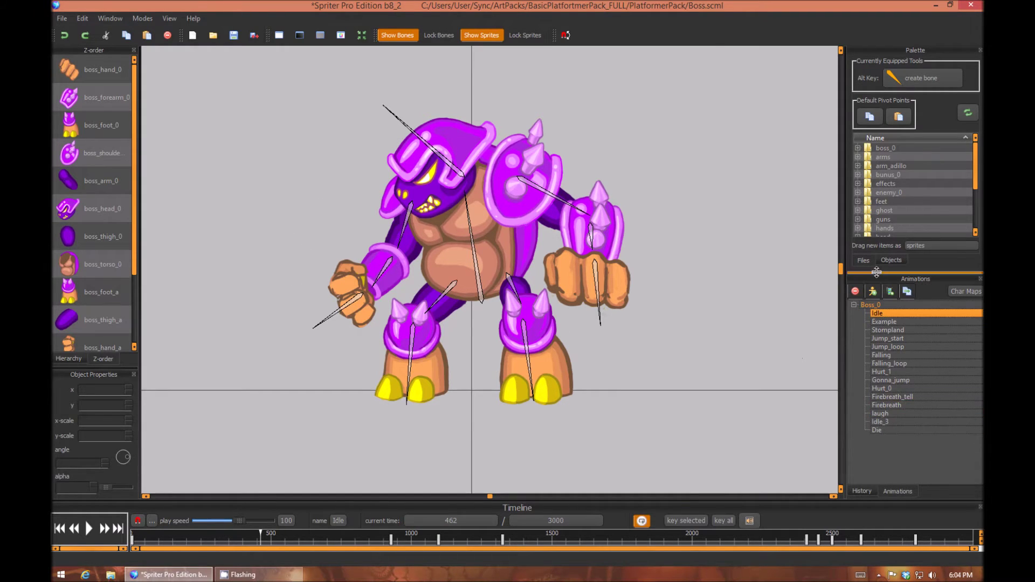
pyautogui.click(884, 322)
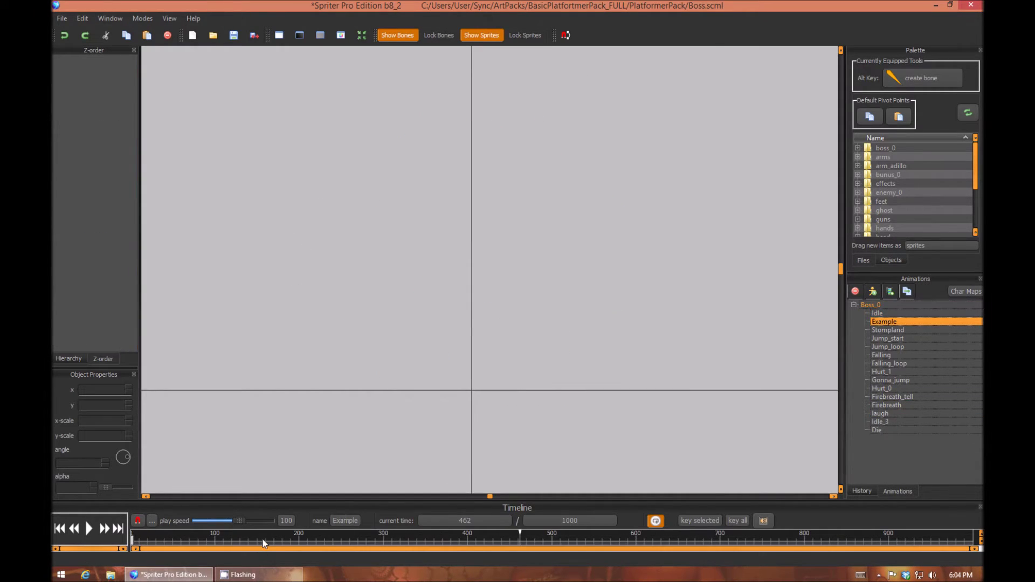
pyautogui.moveTo(263, 540); pyautogui.dragTo(66, 541)
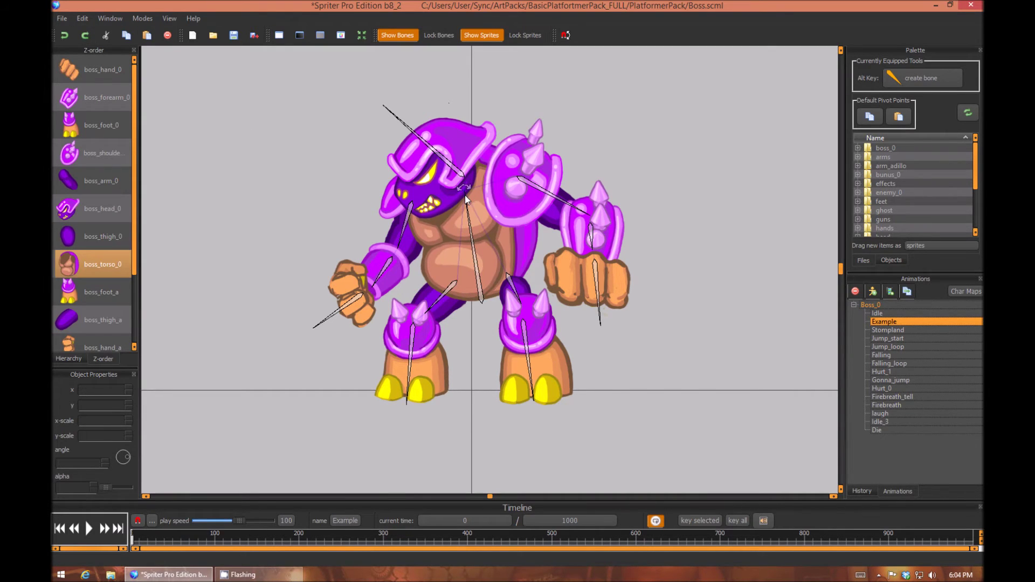
# Step: Try reposing the boss's torso bone at the start of Example and undo the change
pyautogui.moveTo(464, 195); pyautogui.dragTo(695, 287)
pyautogui.hotkey('ctrl', 'z')
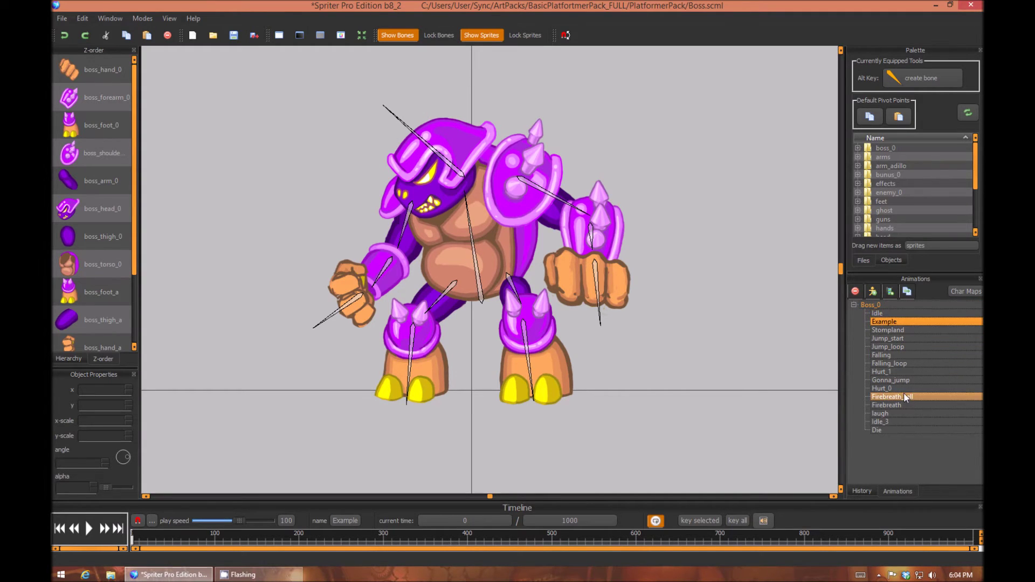
# Step: Copy the boss's crouching pose from the Stompland animation at time 134 and paste it into Example at time 300
pyautogui.click(888, 330)
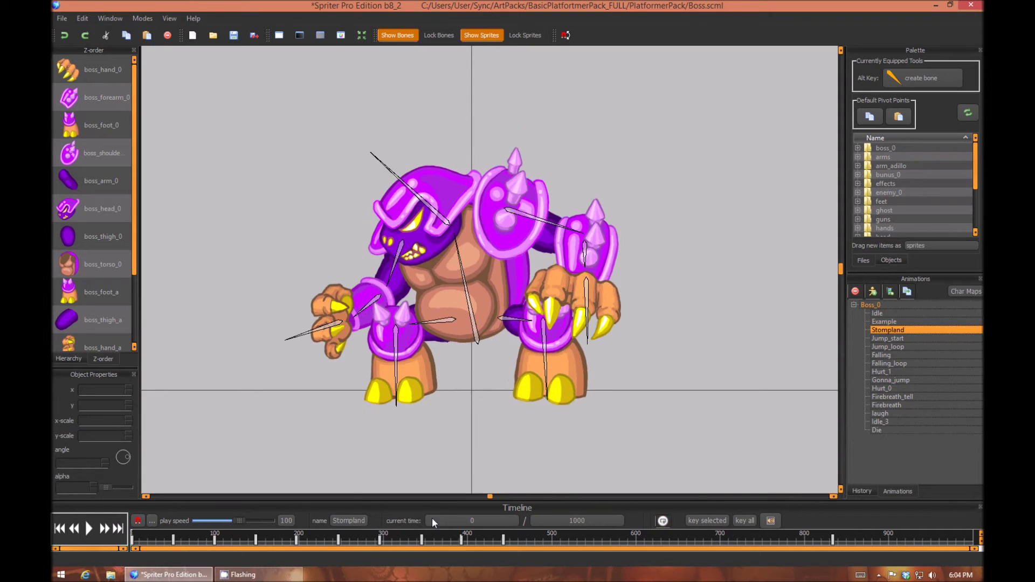
pyautogui.moveTo(308, 541); pyautogui.dragTo(249, 542)
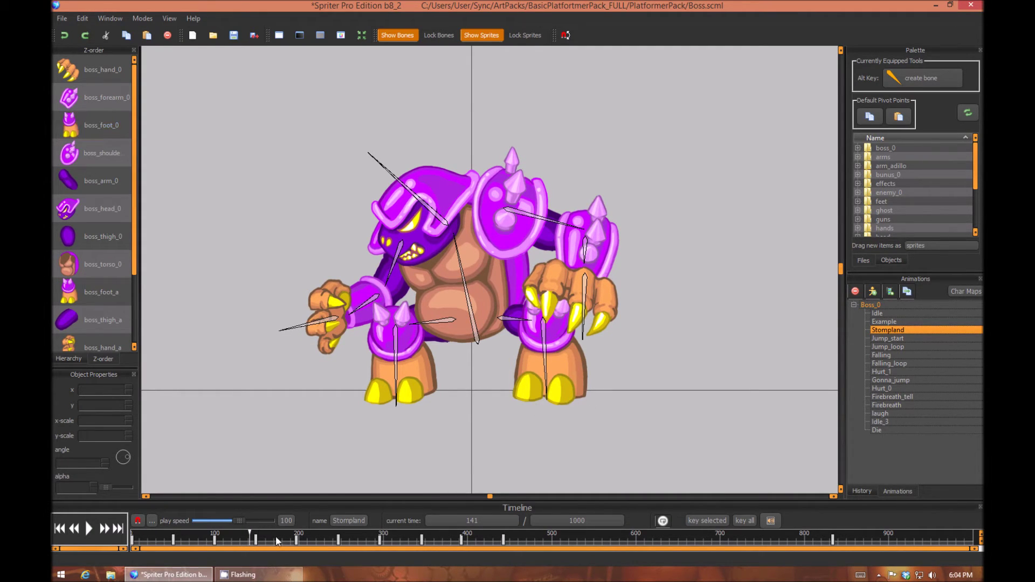
pyautogui.moveTo(250, 540); pyautogui.dragTo(244, 541)
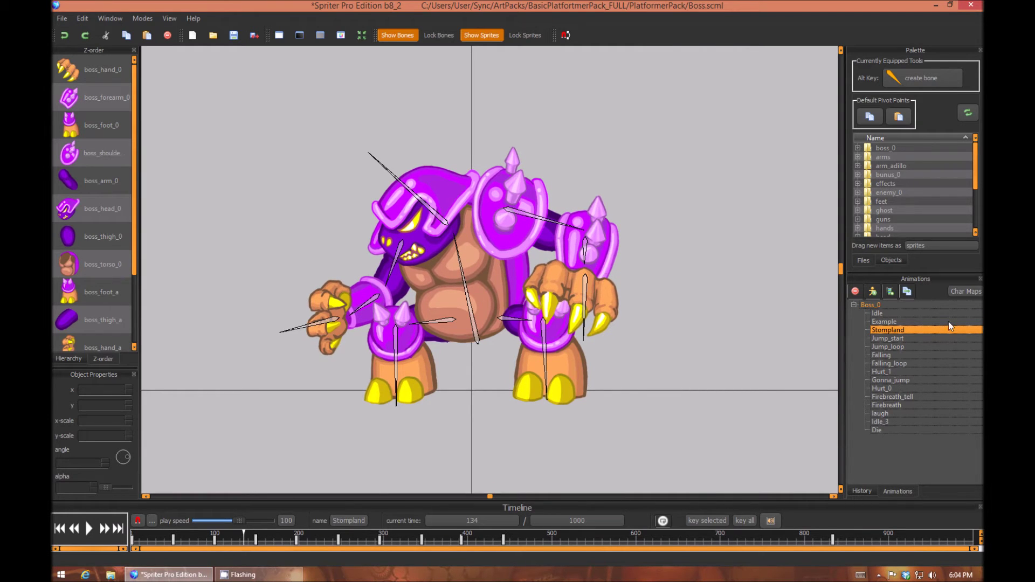
pyautogui.click(888, 313)
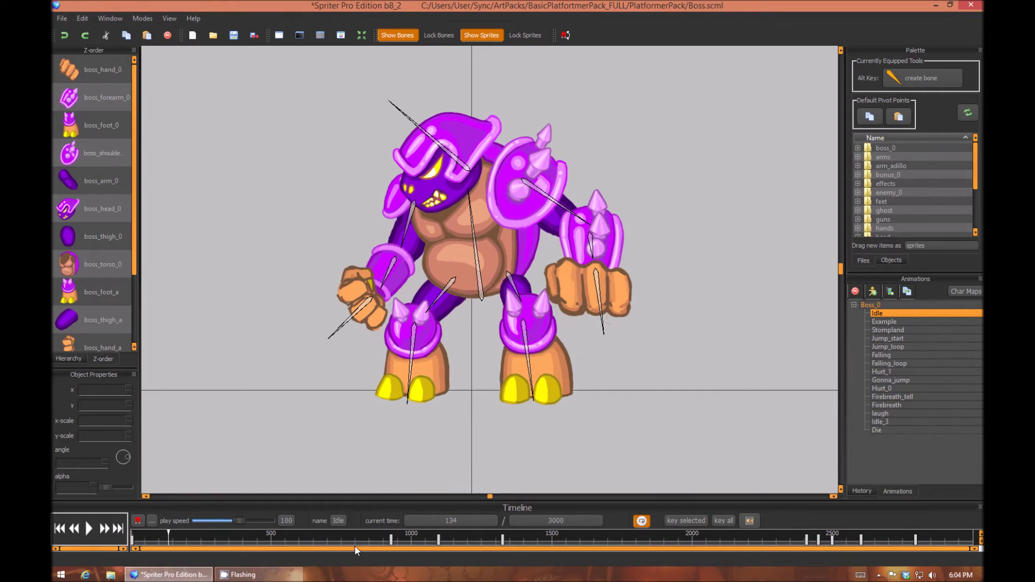
pyautogui.click(882, 322)
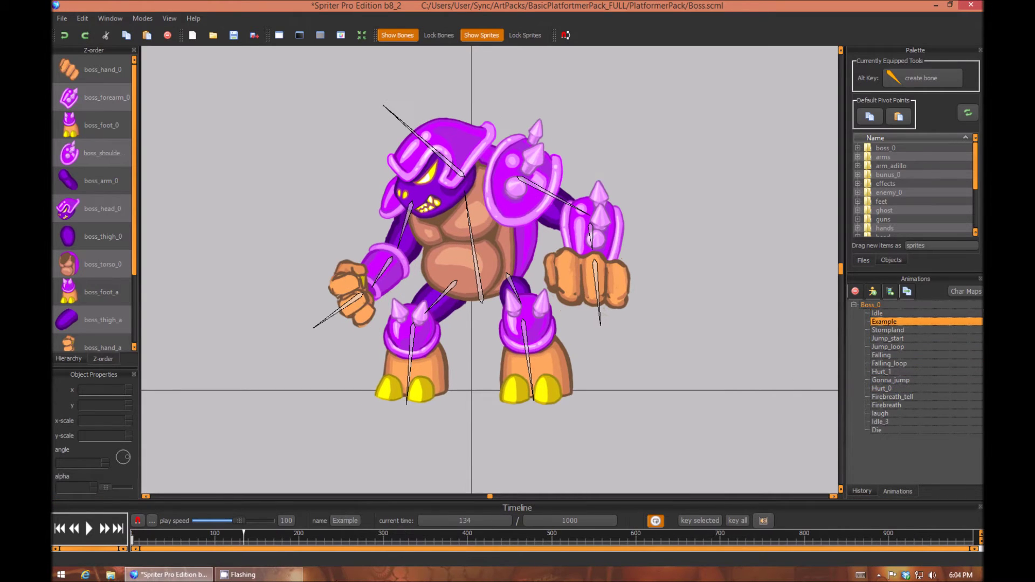
pyautogui.moveTo(398, 535); pyautogui.dragTo(325, 537)
pyautogui.hotkey('ctrl', 'v')
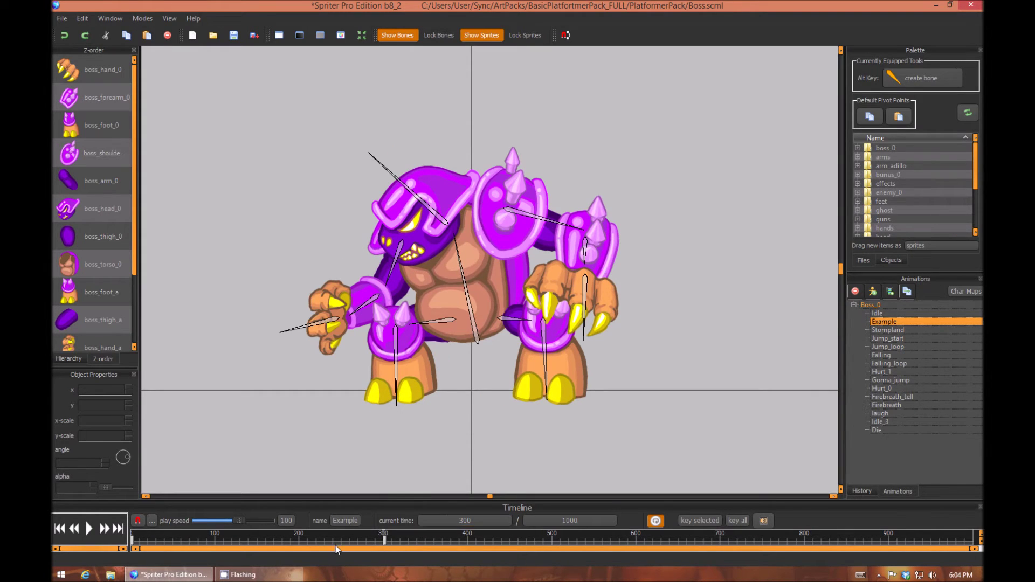
# Step: Adjust Example's pose at 300: rotate the front upper arm to about 352° and rear upper arm to about 244°, and slightly turn the front forearm and head
pyautogui.moveTo(353, 540); pyautogui.dragTo(422, 513)
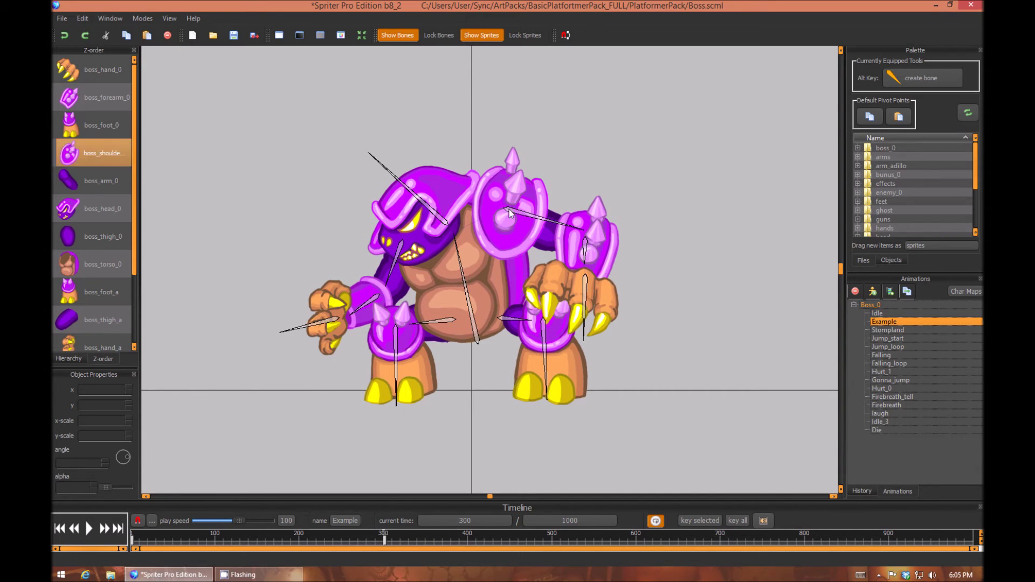
pyautogui.moveTo(572, 226); pyautogui.dragTo(576, 219)
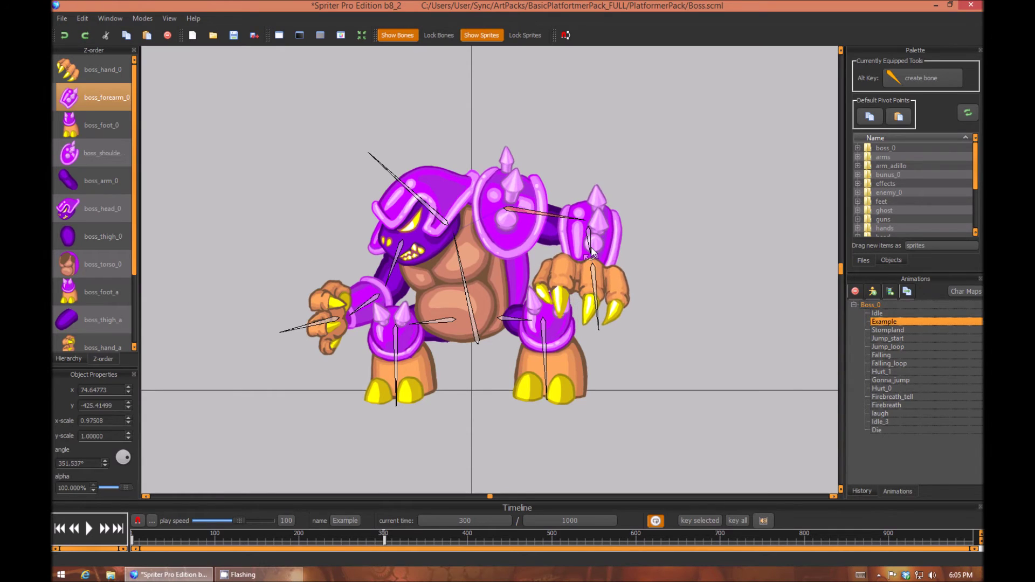
pyautogui.moveTo(593, 253); pyautogui.dragTo(587, 251)
pyautogui.moveTo(371, 157); pyautogui.dragTo(377, 149)
pyautogui.moveTo(390, 275); pyautogui.dragTo(386, 273)
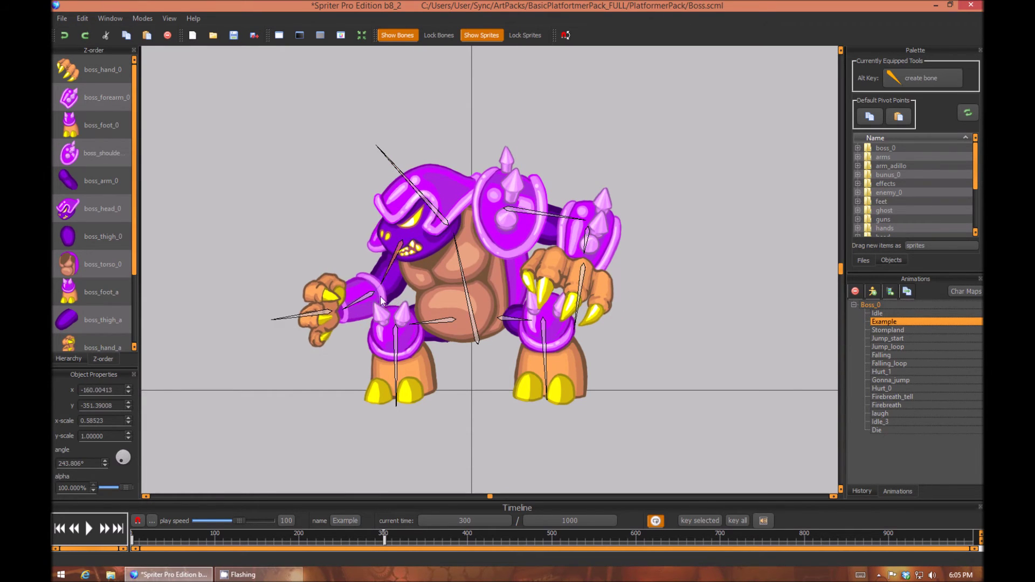
# Step: Scrub Example's timeline before and after the 300 keyframe to examine how the boss moves between the two poses
pyautogui.moveTo(313, 531); pyautogui.dragTo(507, 531)
pyautogui.moveTo(442, 457); pyautogui.dragTo(454, 384)
pyautogui.moveTo(412, 537); pyautogui.dragTo(289, 521)
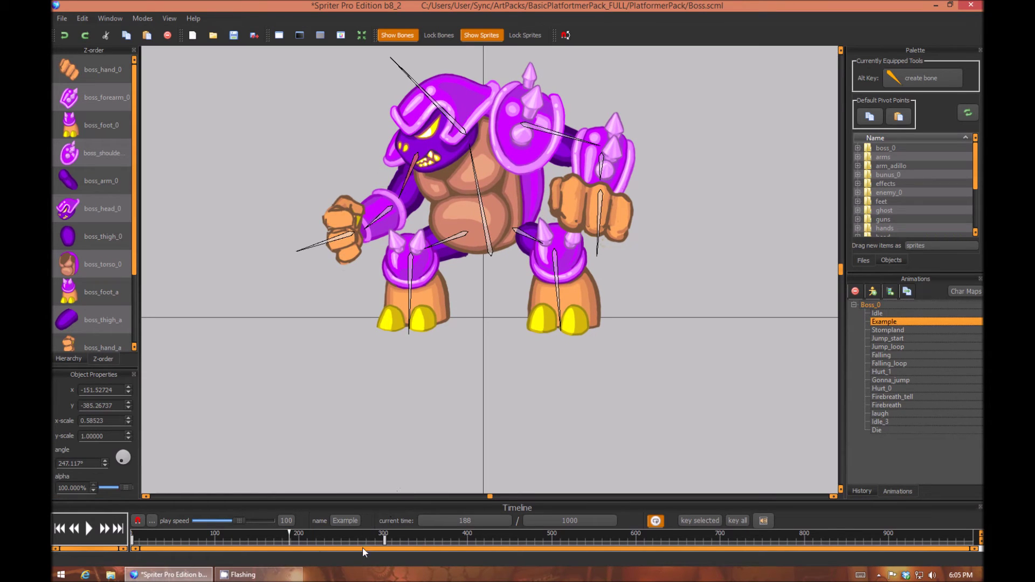
pyautogui.moveTo(360, 539)
pyautogui.mouseDown()
pyautogui.moveTo(458, 540)
pyautogui.moveTo(376, 538)
pyautogui.mouseUp()
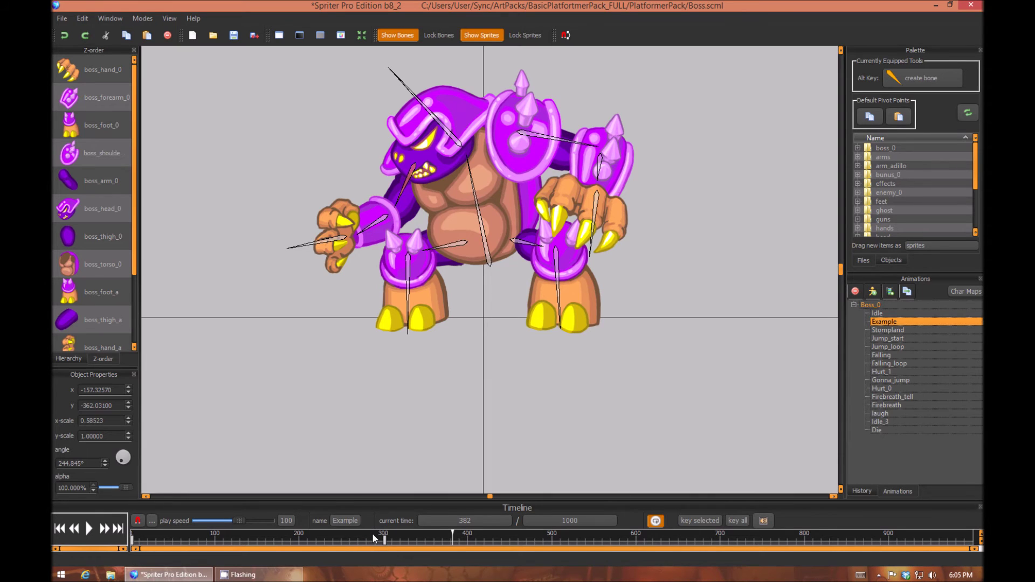
pyautogui.moveTo(258, 539); pyautogui.dragTo(411, 542)
pyautogui.press('Left')
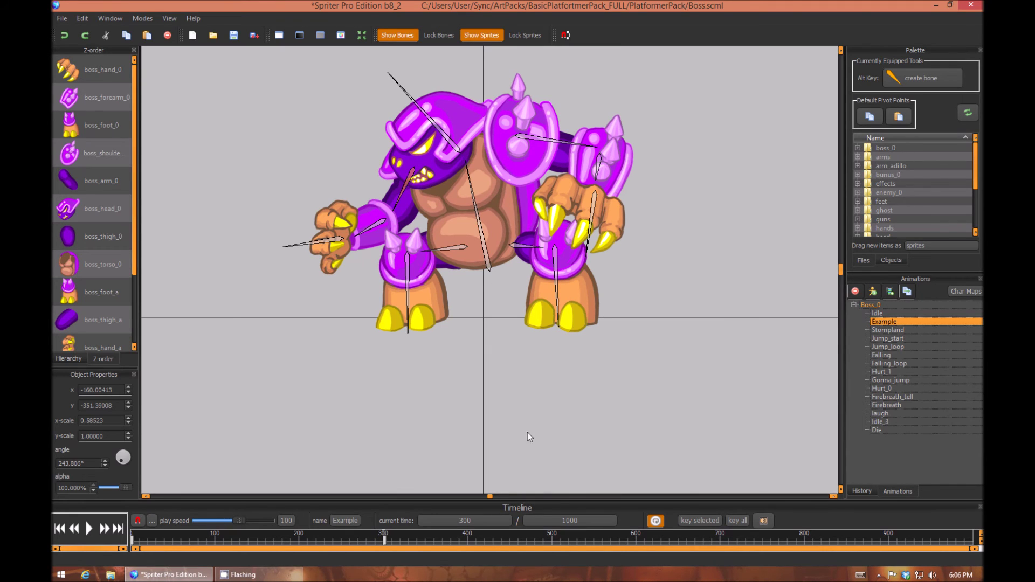
pyautogui.click(670, 540)
pyautogui.moveTo(544, 543); pyautogui.dragTo(693, 557)
pyautogui.click(665, 538)
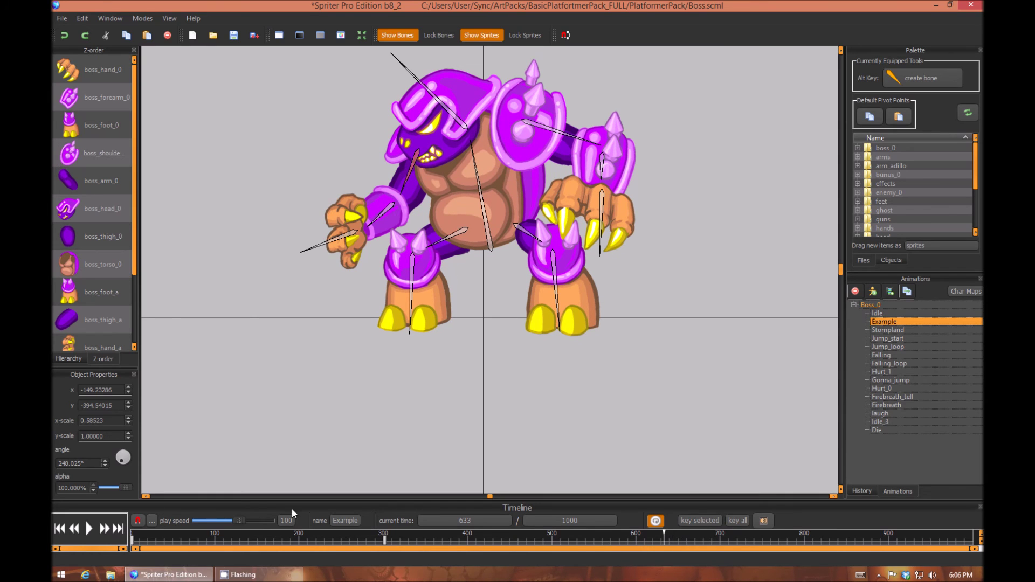
# Step: Duplicate Example's keyframe at 300 by copying it and pasting it at time 600
pyautogui.click(384, 539)
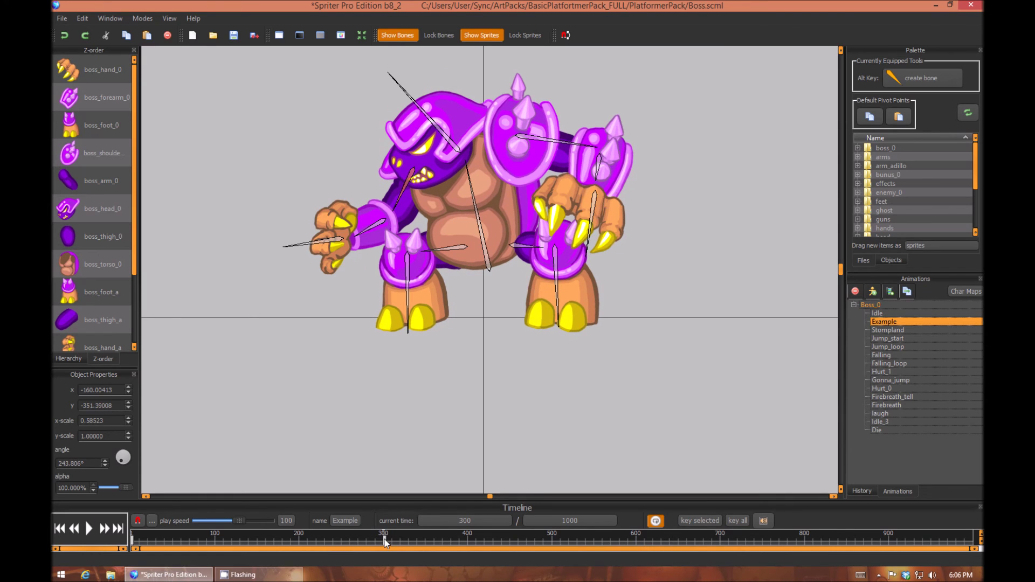
pyautogui.moveTo(409, 549)
pyautogui.click(580, 536)
pyautogui.click(637, 533)
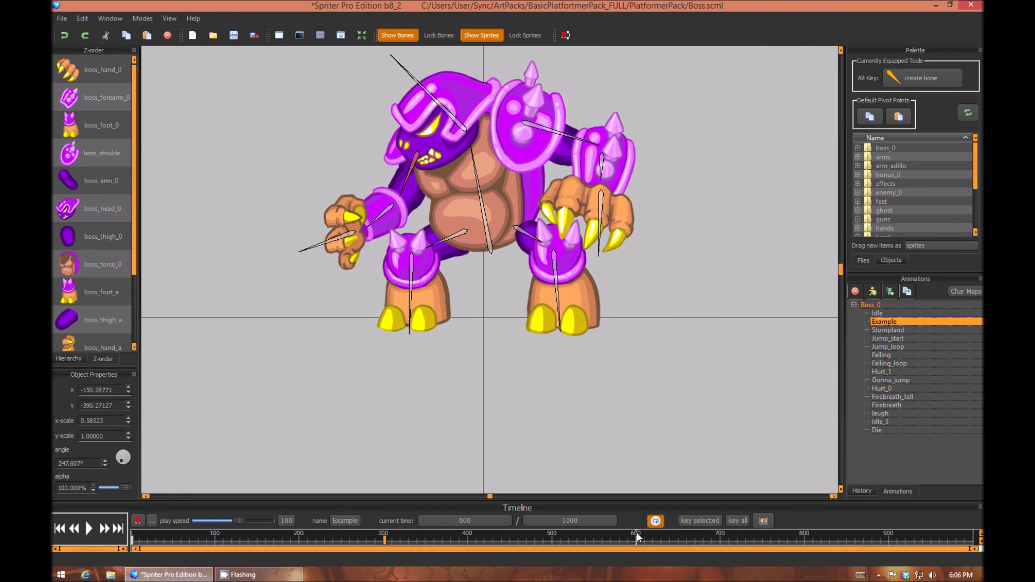
pyautogui.hotkey('ctrl', 'v')
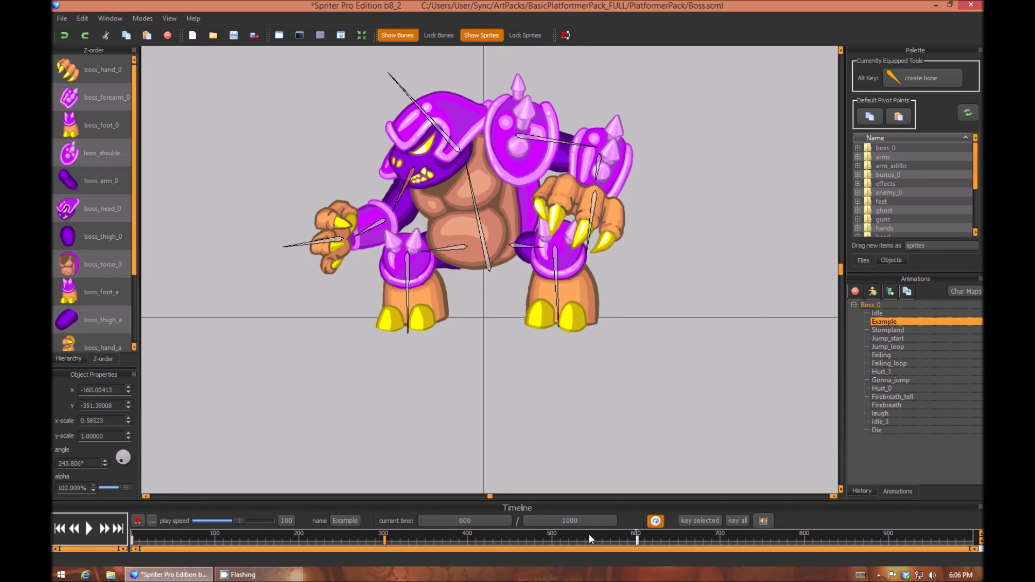
# Step: Scrub Example's timeline around the 300 keyframe to preview the motion with the duplicated keyframe in place
pyautogui.click(375, 536)
pyautogui.moveTo(374, 536)
pyautogui.mouseDown()
pyautogui.moveTo(656, 538)
pyautogui.moveTo(325, 541)
pyautogui.mouseUp()
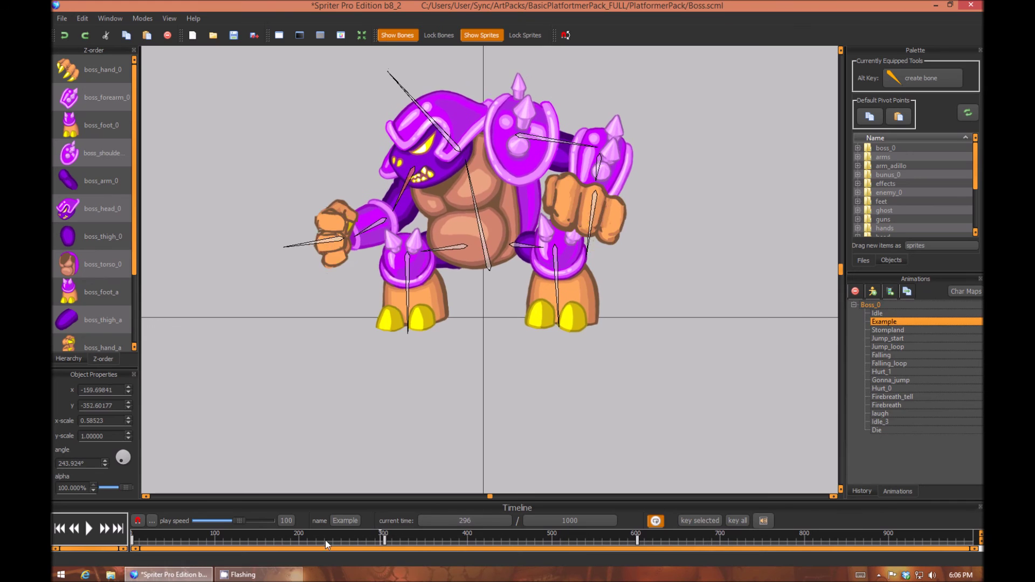